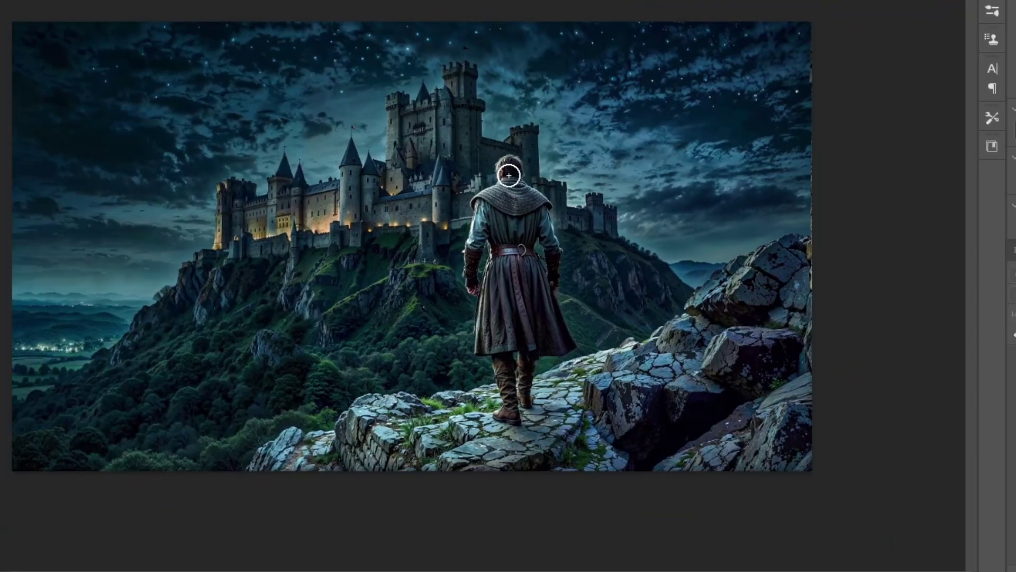
Brush over the rocks to add them to the cloaked man's selection
mouse_move(500, 246)
left_mouse_down()
mouse_move(518, 357)
mouse_move(775, 273)
left_mouse_up()
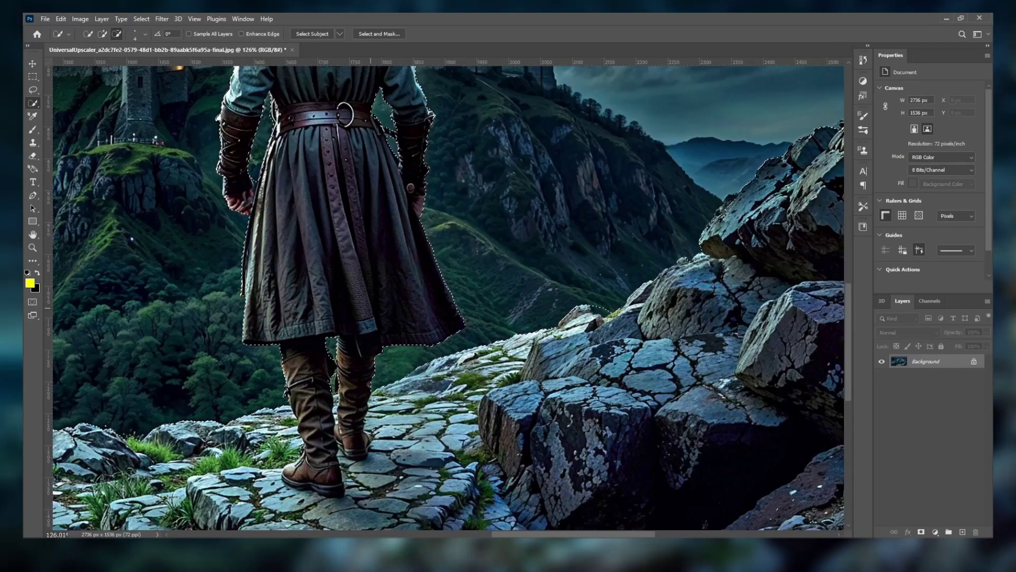
Send the man and rocks to a masked copy layer, then erase them from the background
key("ctrl+0")
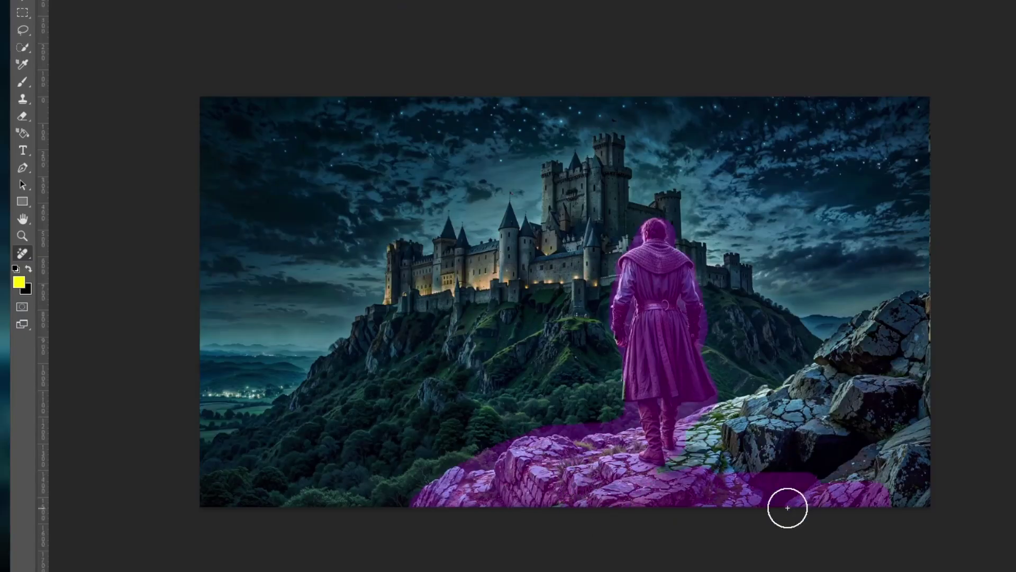
mouse_move(787, 508)
left_mouse_down()
mouse_move(942, 390)
mouse_move(876, 317)
mouse_move(761, 396)
mouse_move(880, 484)
mouse_move(904, 339)
mouse_move(719, 448)
mouse_move(837, 426)
left_mouse_up()
left_click_drag(837, 427, 884, 418)
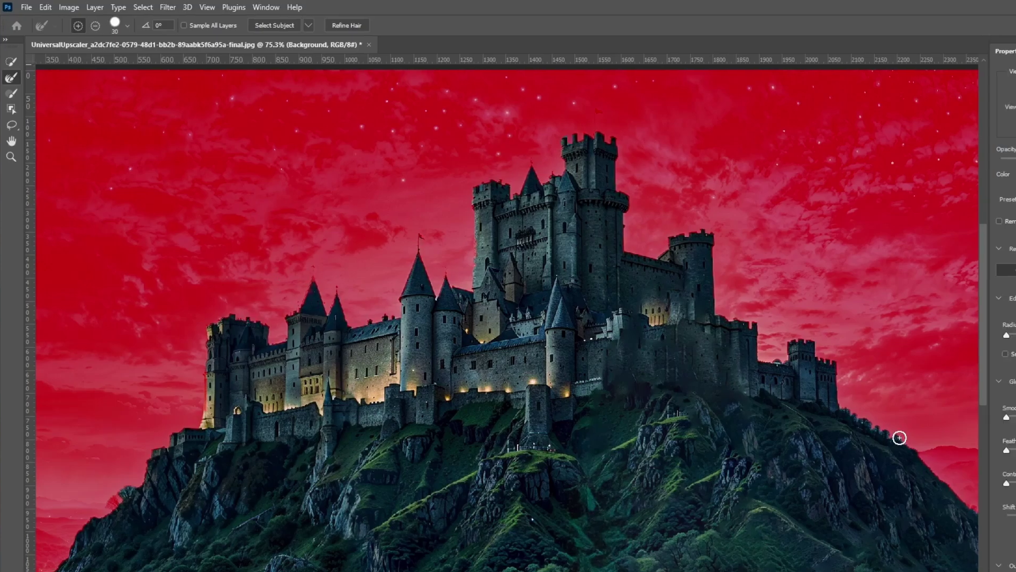
Export the isolated man and the sky background as web images
scroll(915, 494, "down", 5)
scroll(875, 506, "right", 5)
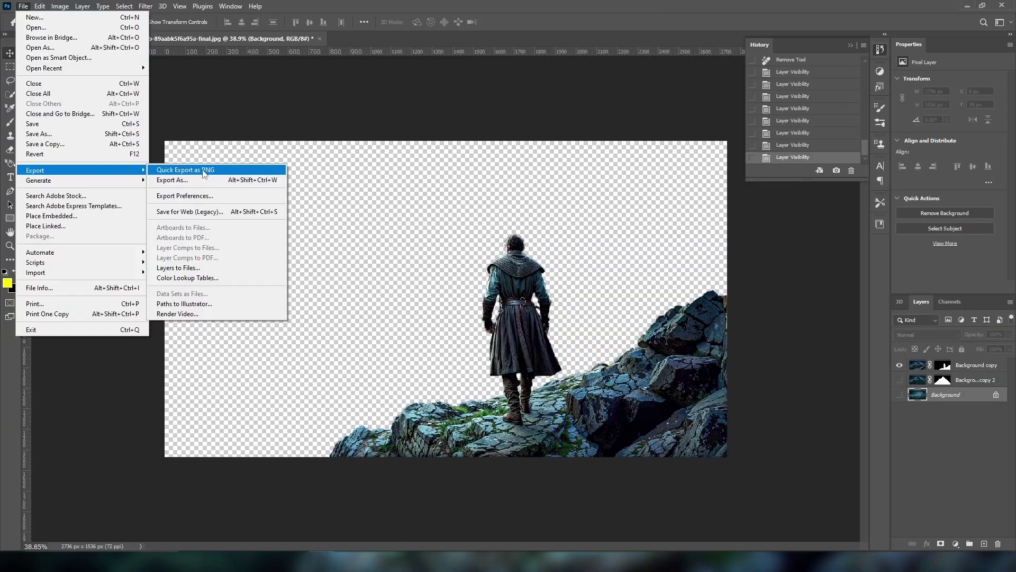
left_click(214, 168)
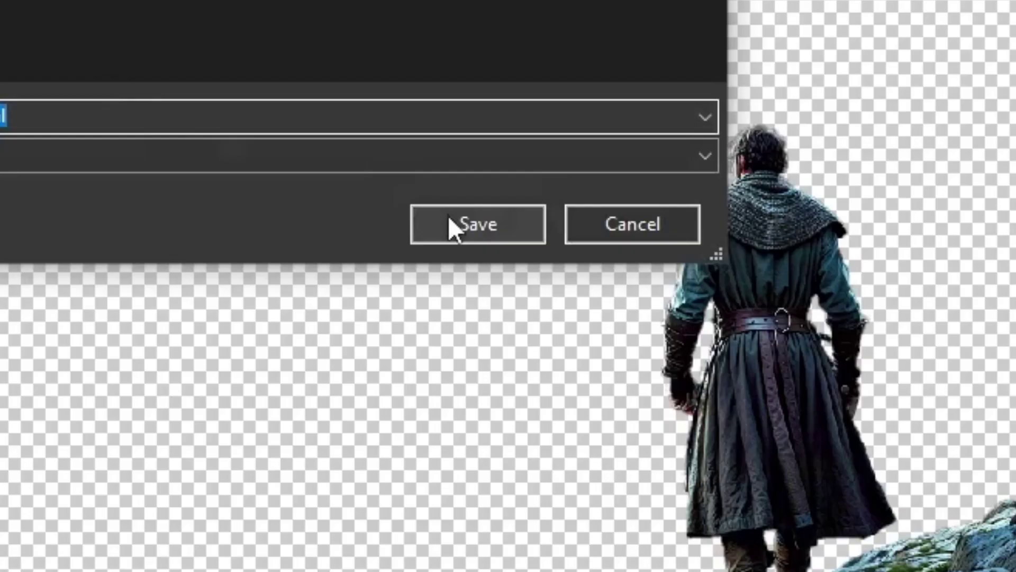
left_click(448, 215)
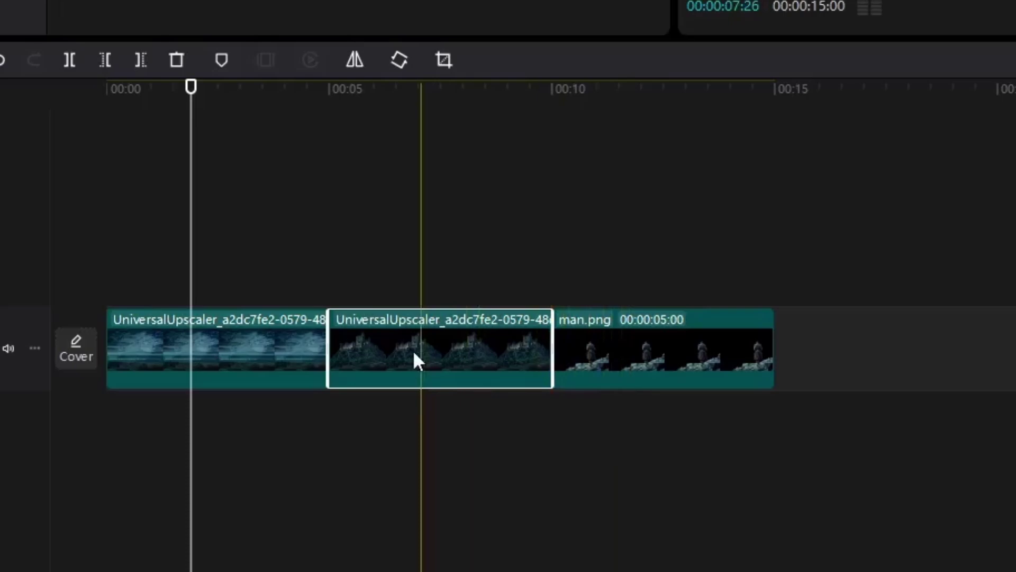
Stack the castle and man clips over the sky at 00:00, rescale the layer and set a Scale keyframe
left_click_drag(426, 335, 211, 192)
left_click(847, 339)
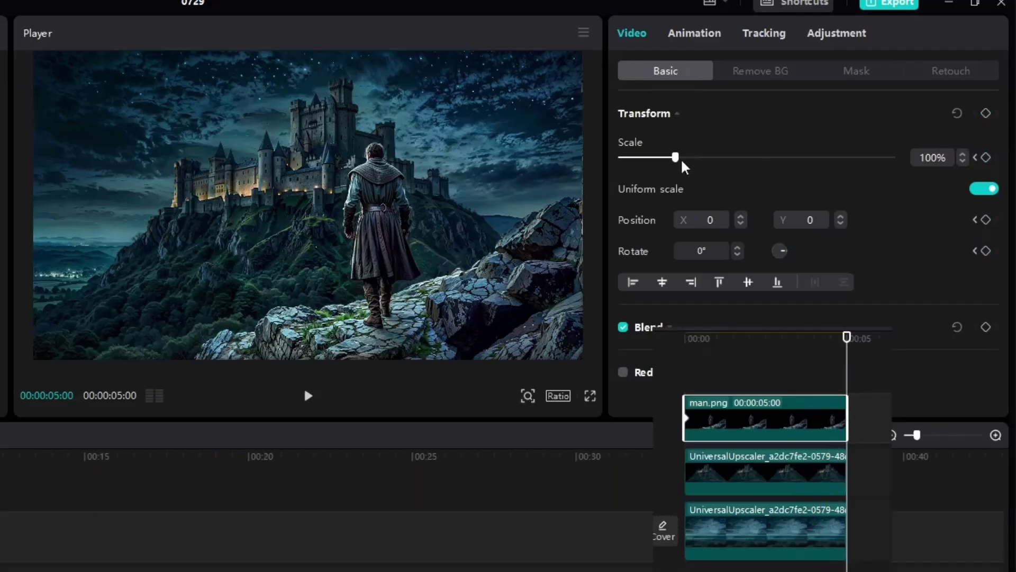
left_click_drag(676, 158, 715, 188)
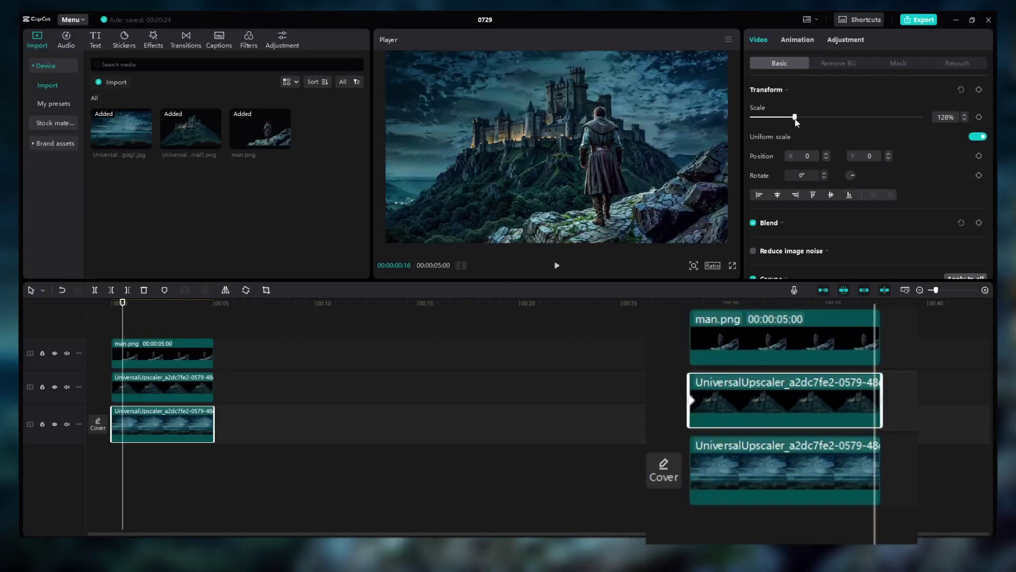
left_click_drag(795, 122, 791, 118)
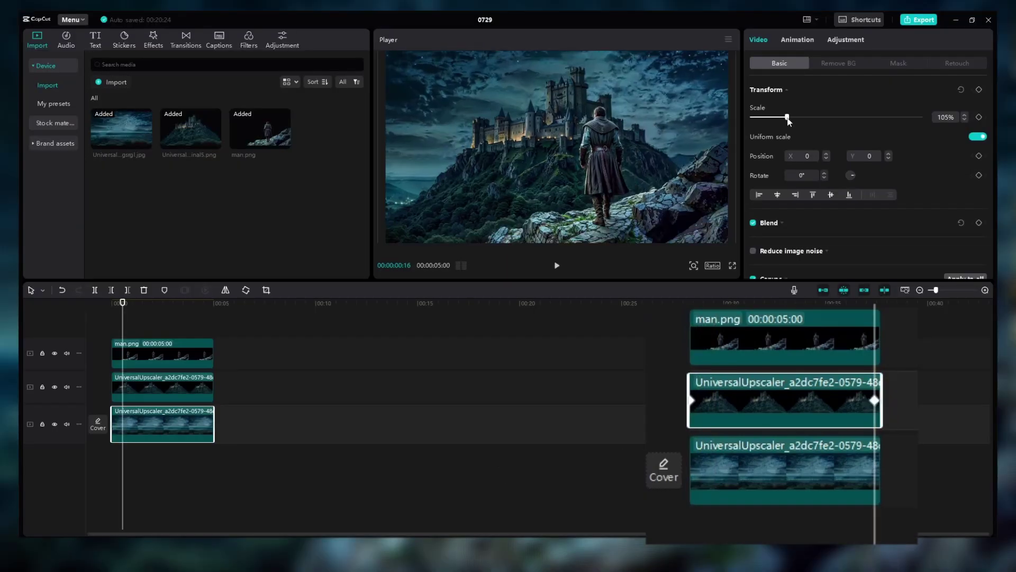
mouse_move(638, 189)
left_mouse_down()
mouse_move(656, 189)
mouse_move(633, 189)
left_mouse_up()
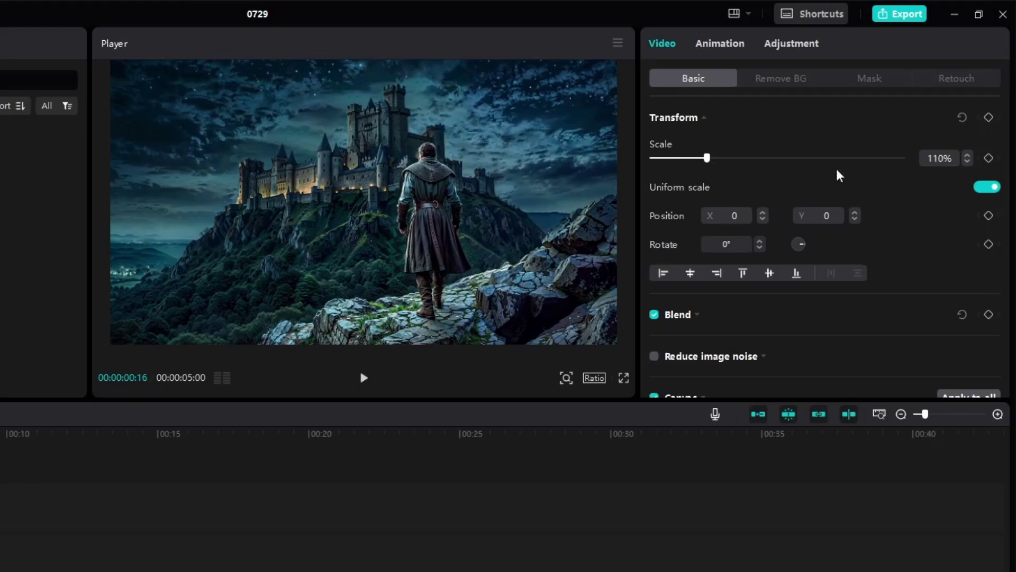
left_click(988, 158)
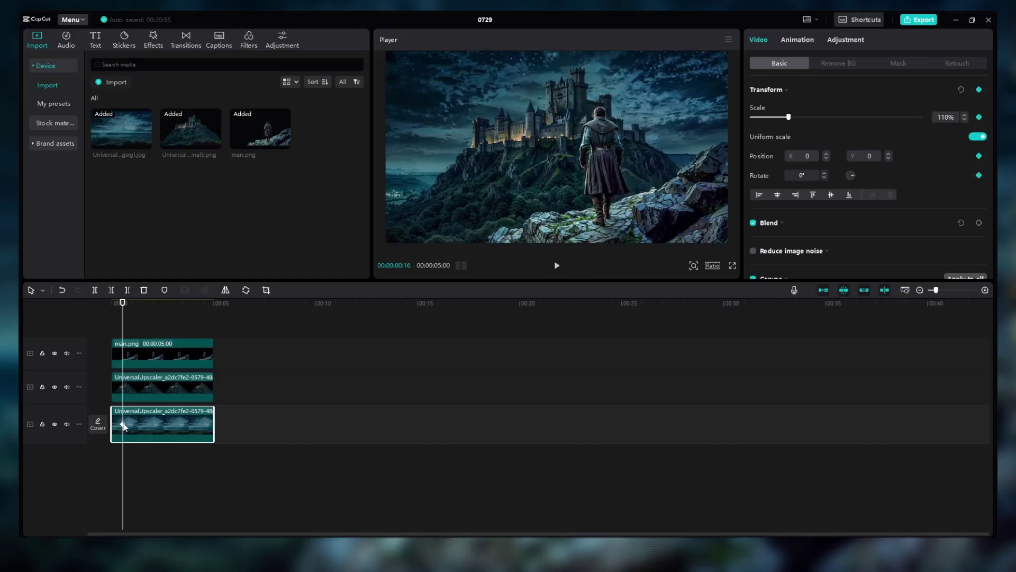
left_click_drag(118, 306, 213, 309)
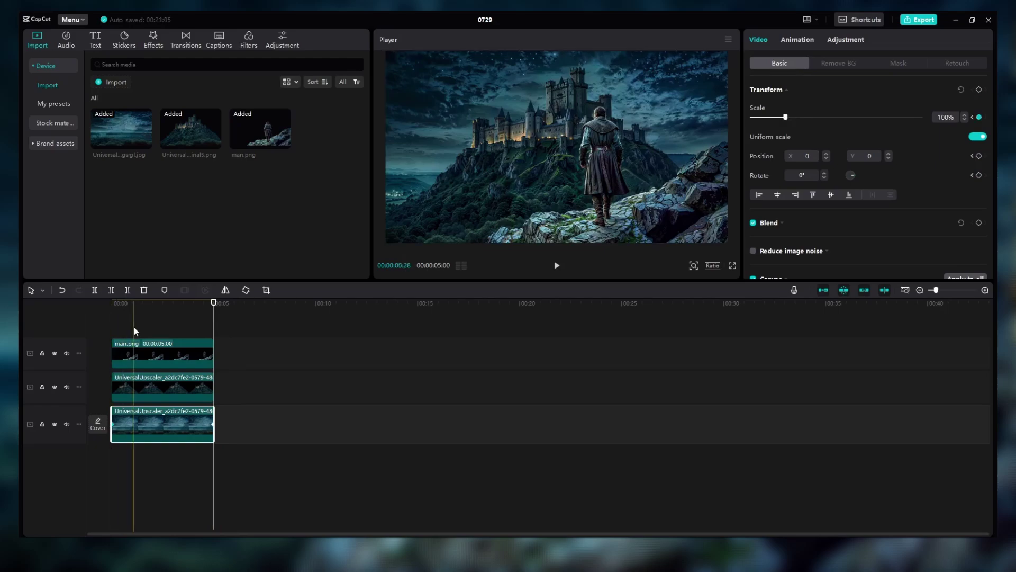
Move a copy of the three-clip stack to about 00:09 and merge it into Compound clip1
left_click_drag(116, 320, 424, 439)
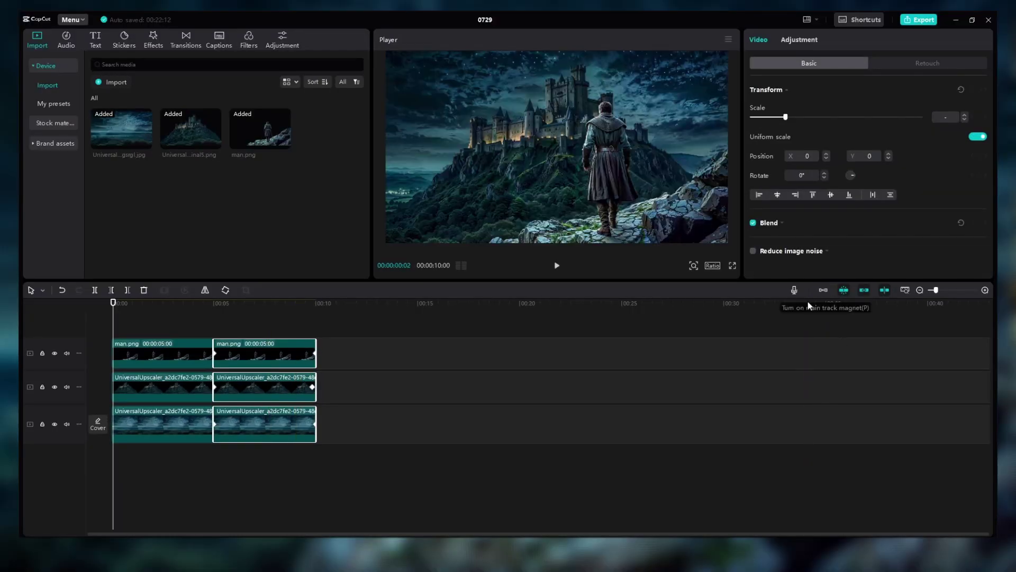
left_click_drag(263, 356, 355, 356)
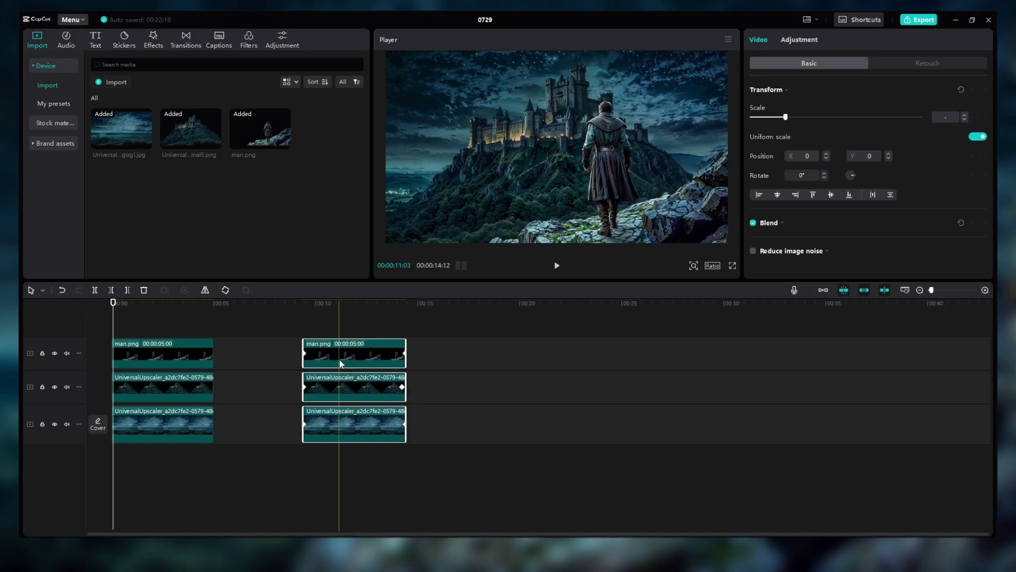
right_click(348, 354)
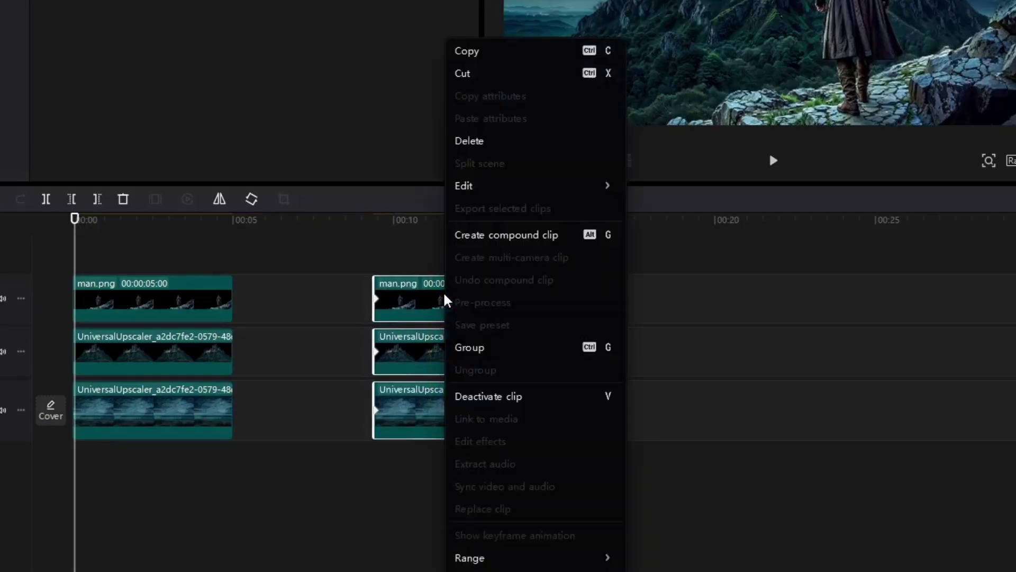
left_click(515, 236)
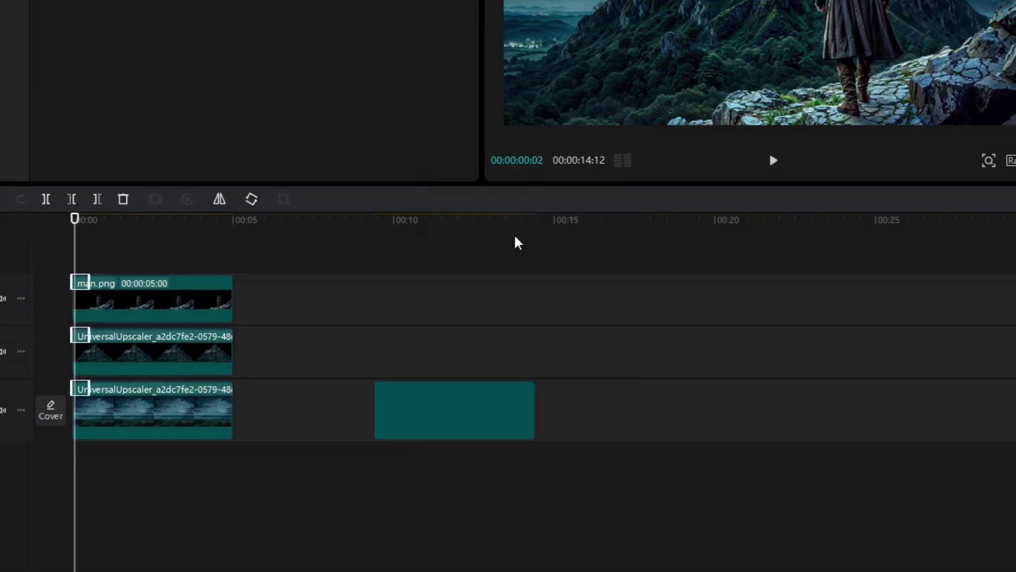
left_click(448, 414)
left_click(429, 320)
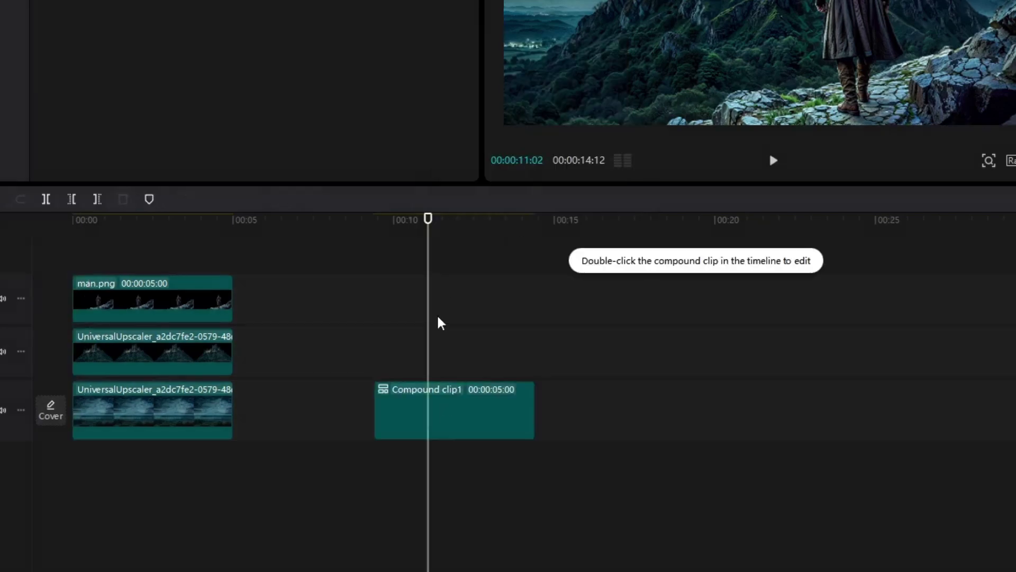
left_click(453, 415)
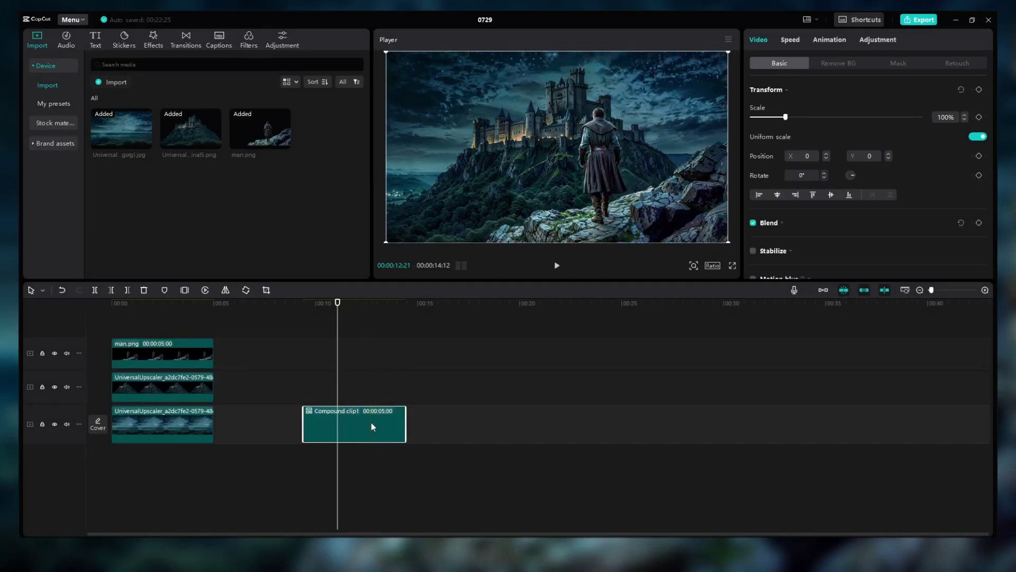
Apply Reverse to Compound clip1 from its right-click Edit menu
right_click(480, 409)
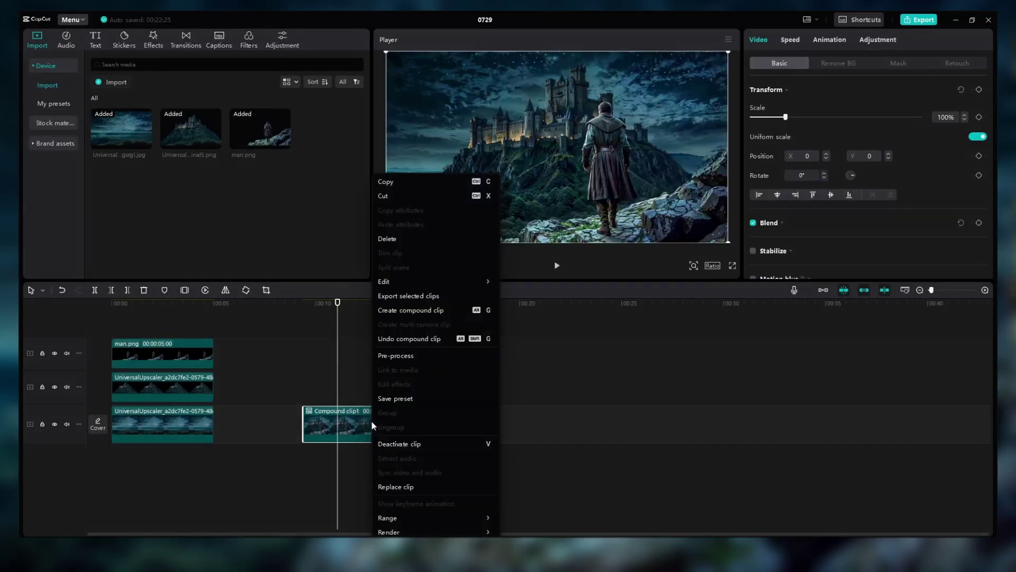
mouse_move(446, 280)
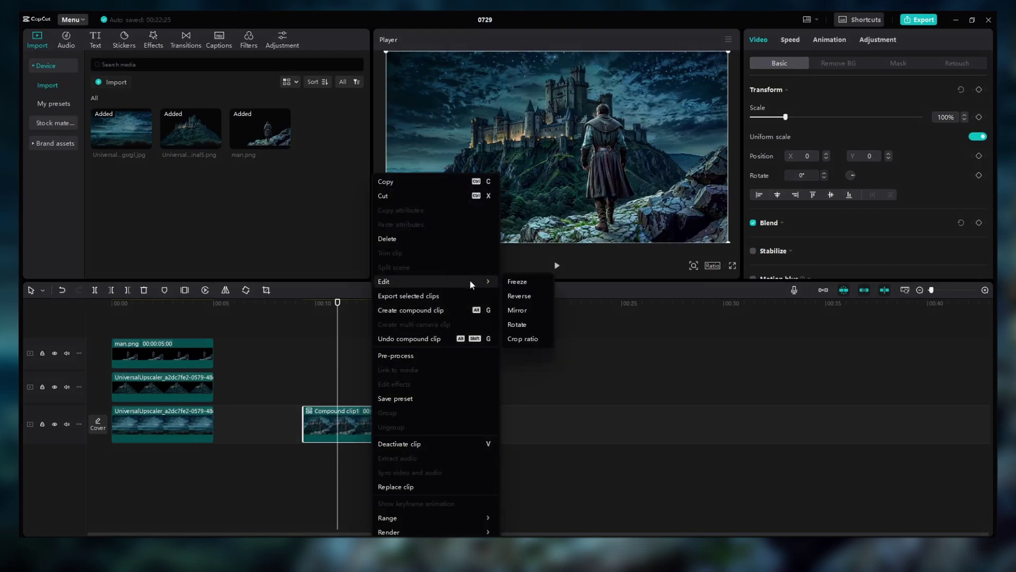
left_click(530, 296)
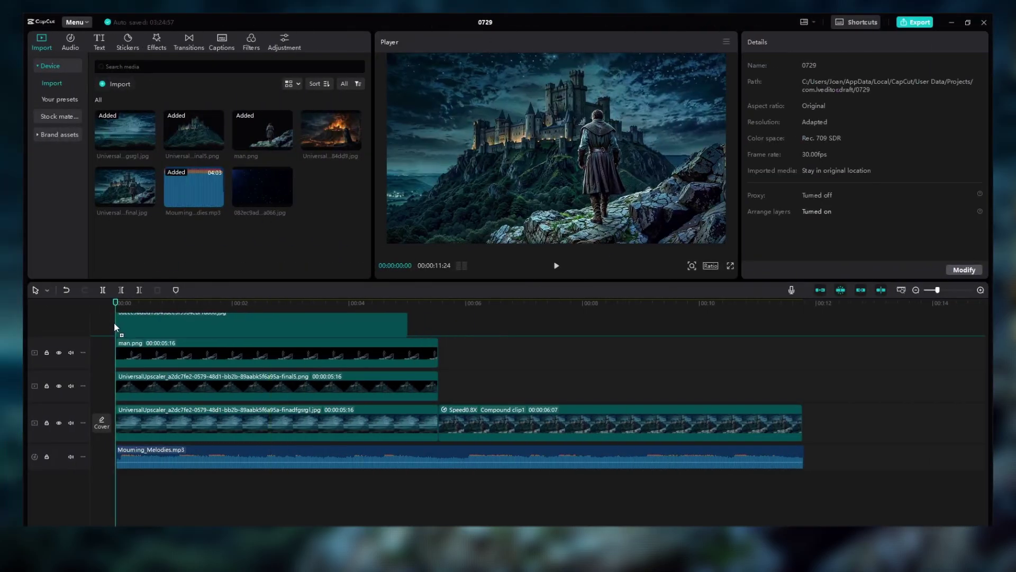
Set the star particle clip's blend mode to Brighten
left_click(218, 348)
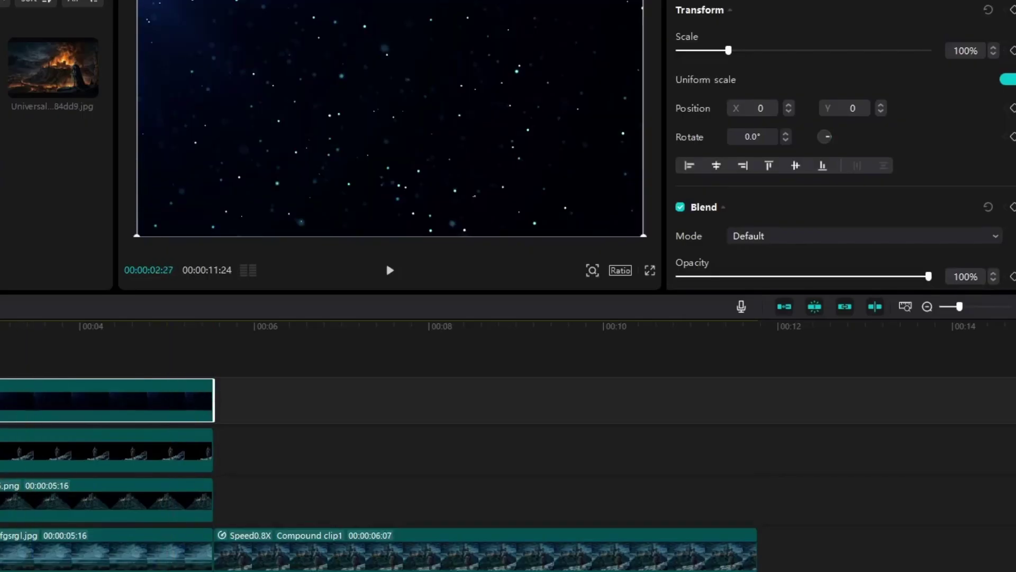
left_click(800, 239)
left_click(787, 284)
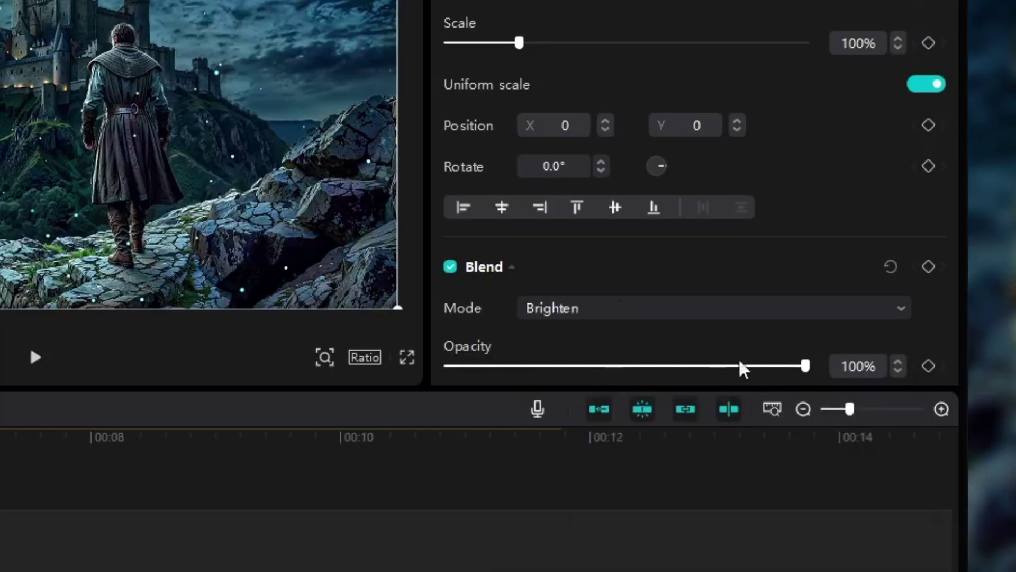
scroll(825, 165, "down", 3)
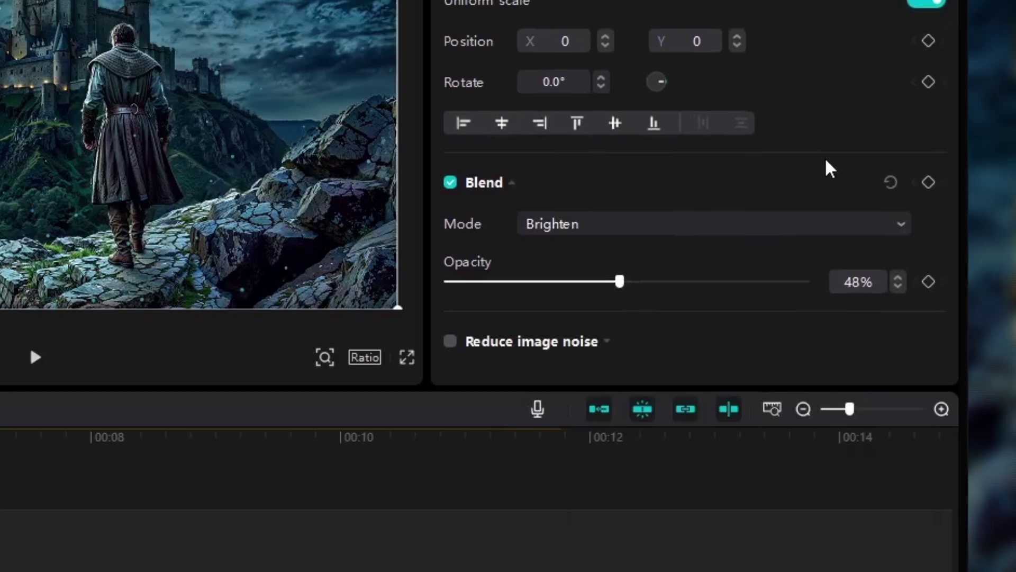
scroll(825, 156, "up", 3)
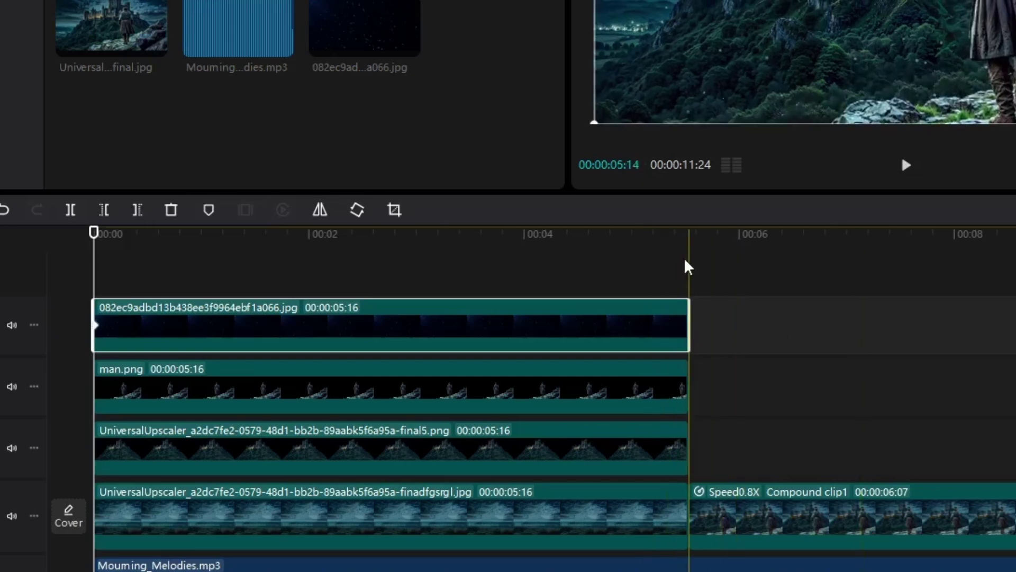
Scale the stars to 118% at the clip's end to add a keyframe
left_click(693, 269)
left_click(686, 324)
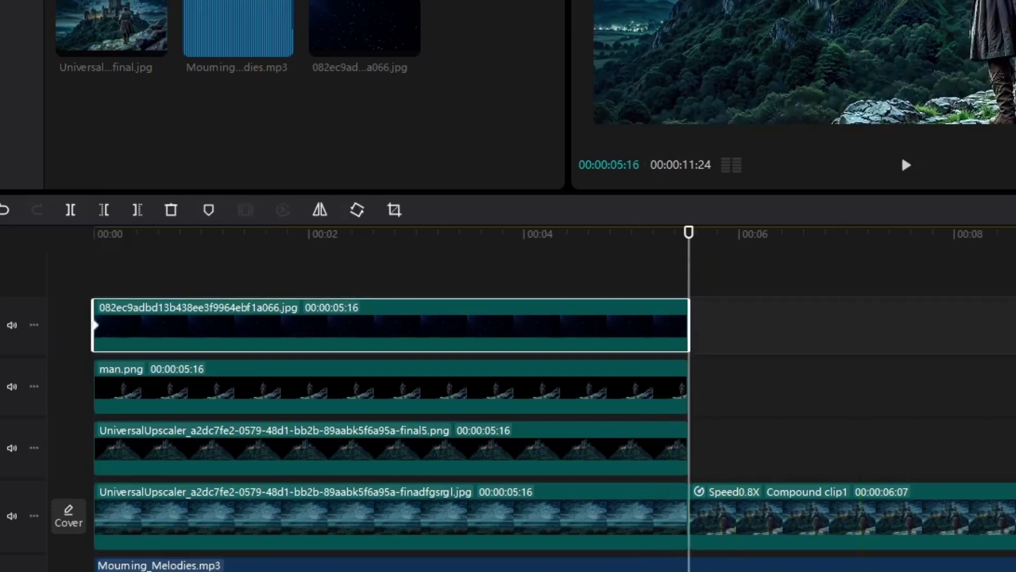
left_click_drag(688, 233, 683, 233)
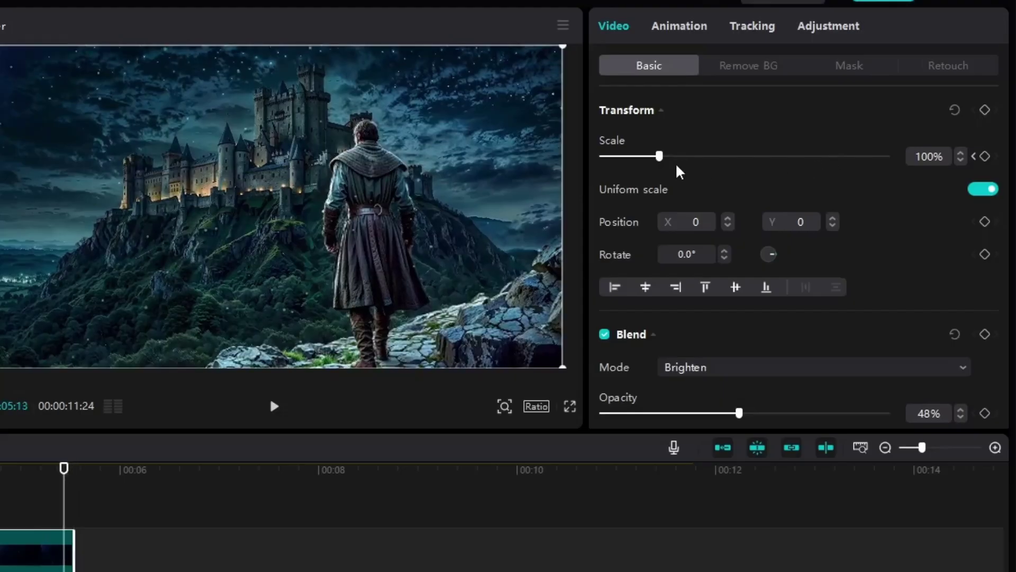
left_click_drag(661, 158, 676, 162)
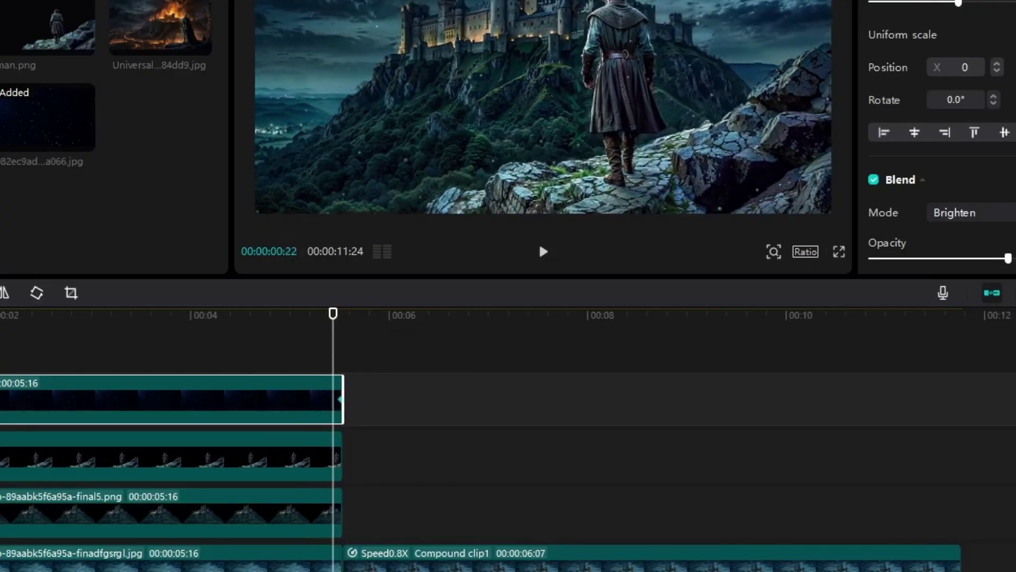
left_click(3, 346)
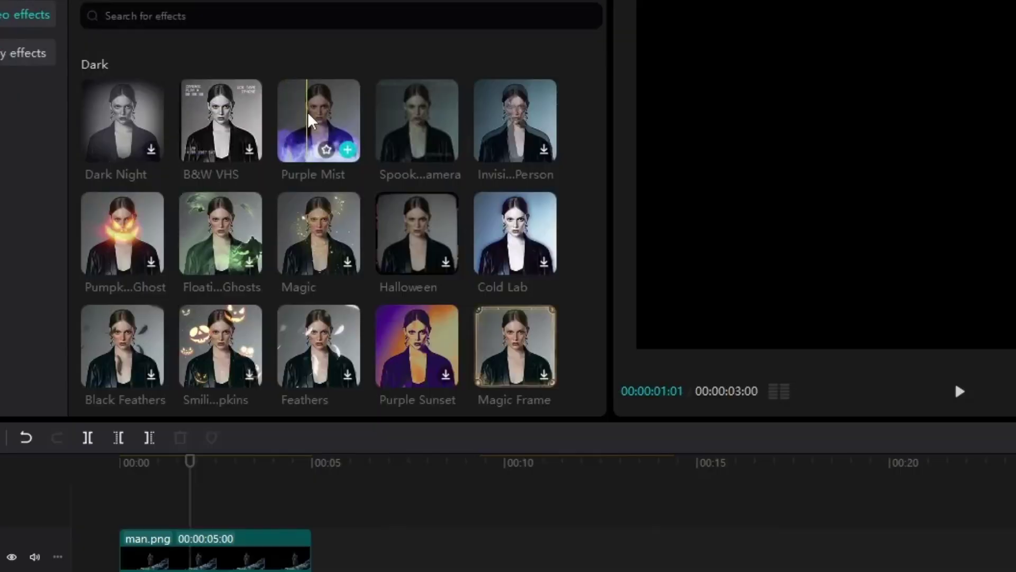
Lay Purple Mist over the opening five seconds with Atmosphere 69, then preview full screen
left_click_drag(312, 121, 211, 545)
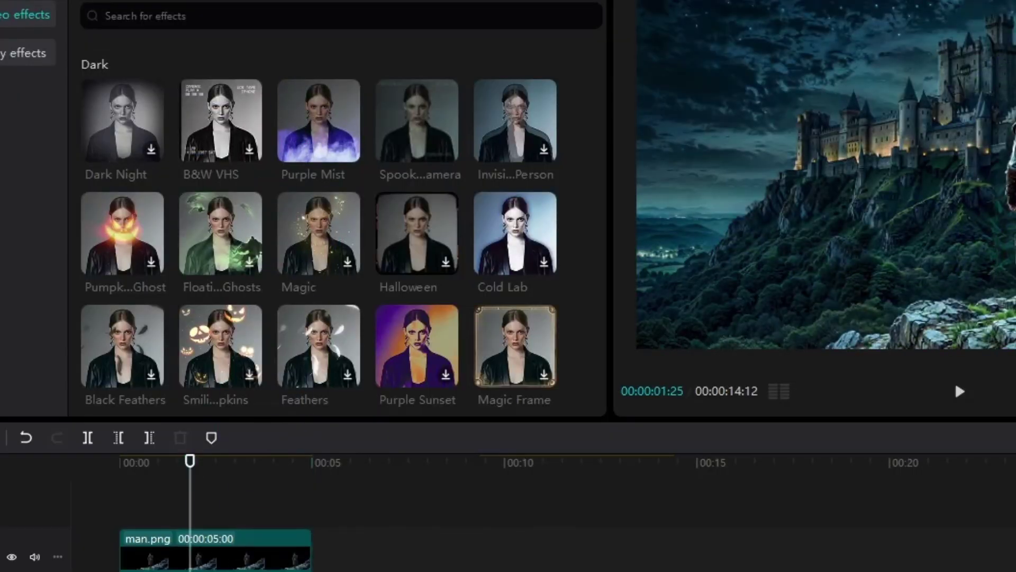
left_click_drag(212, 546, 438, 435)
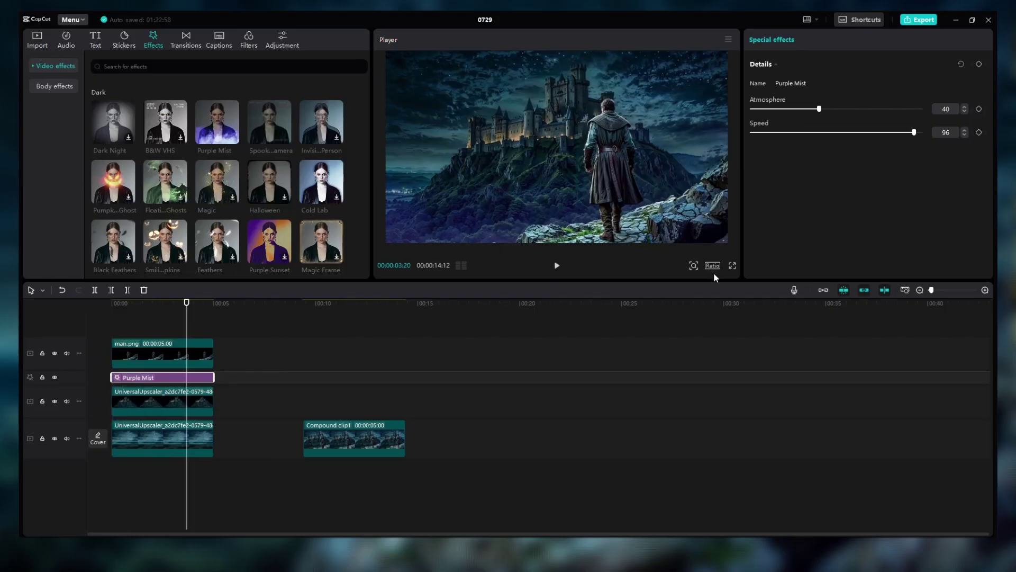
left_click_drag(859, 113, 928, 111)
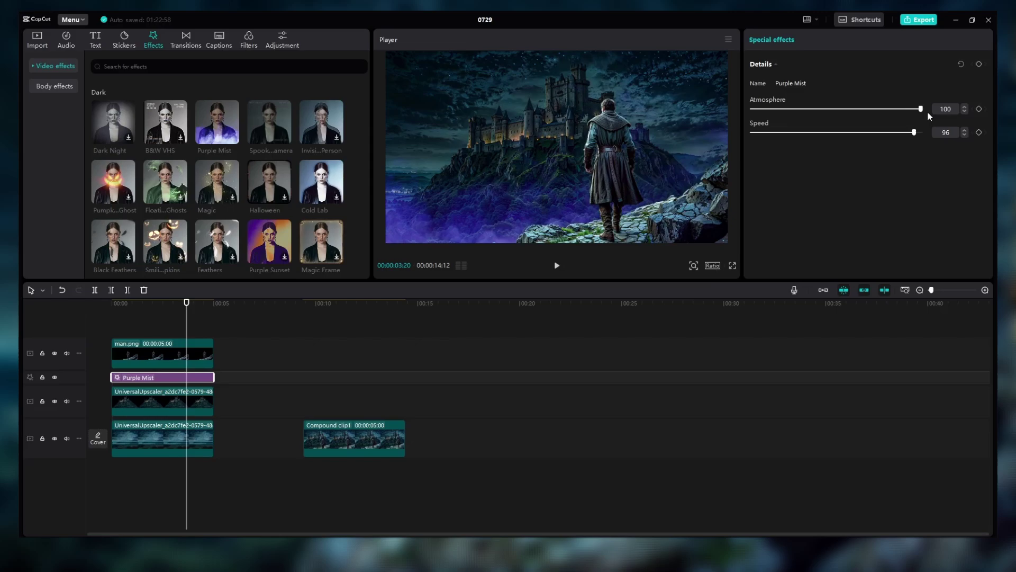
left_click_drag(925, 110, 835, 110)
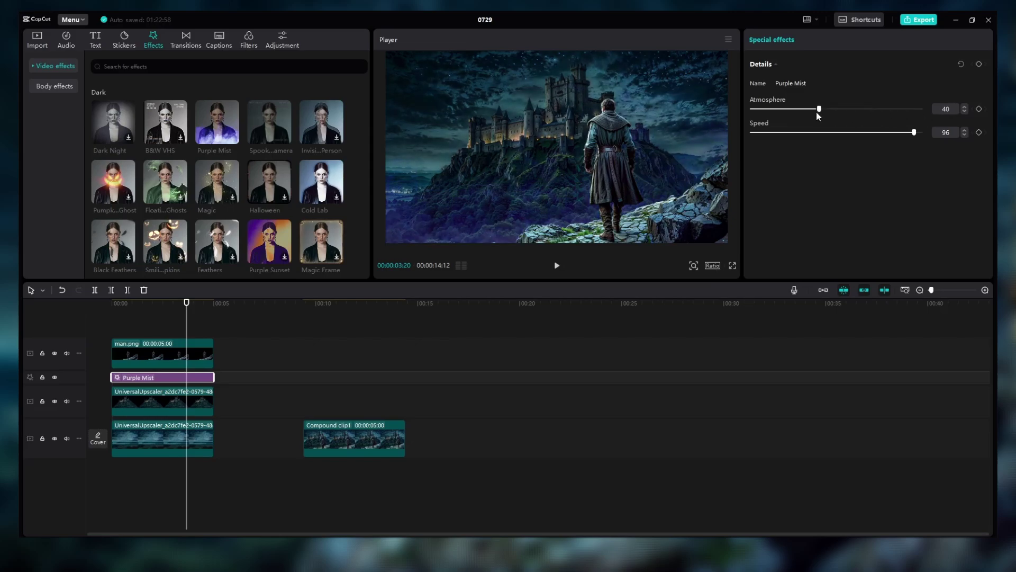
left_click_drag(847, 188, 850, 189)
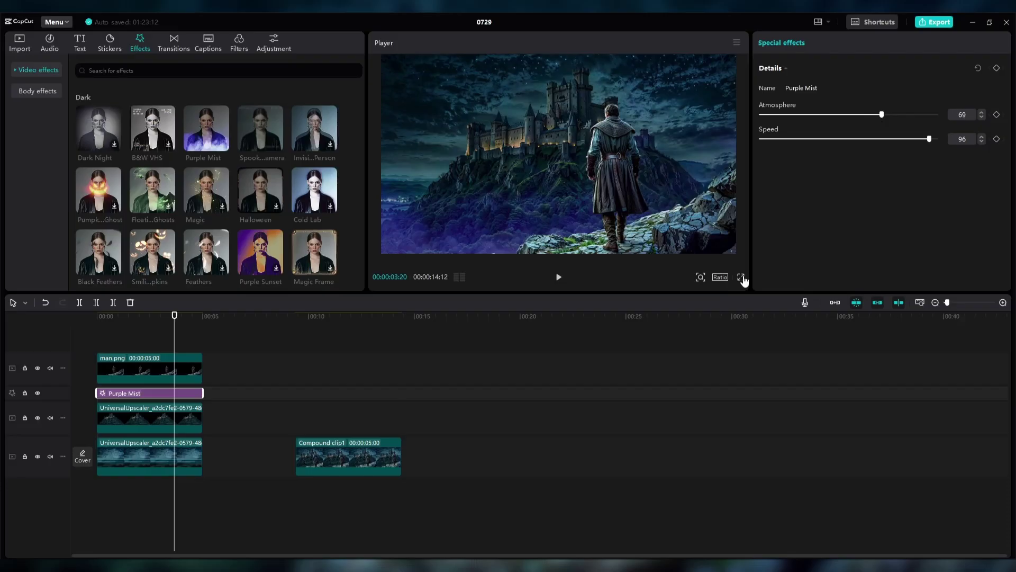
left_click(612, 437)
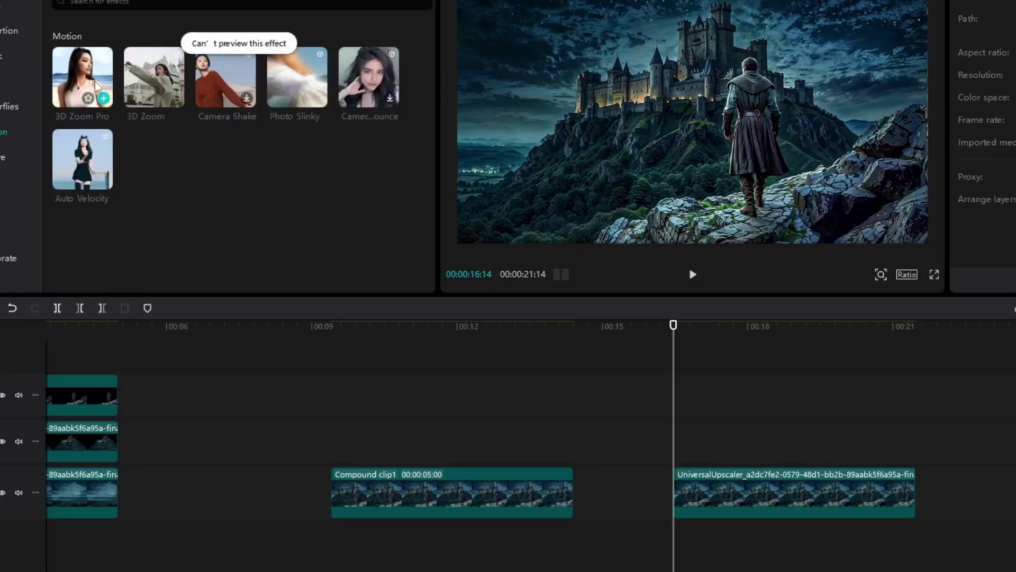
Drop 3D Zoom Pro onto the final castle clip and play it back
left_click_drag(540, 349, 720, 466)
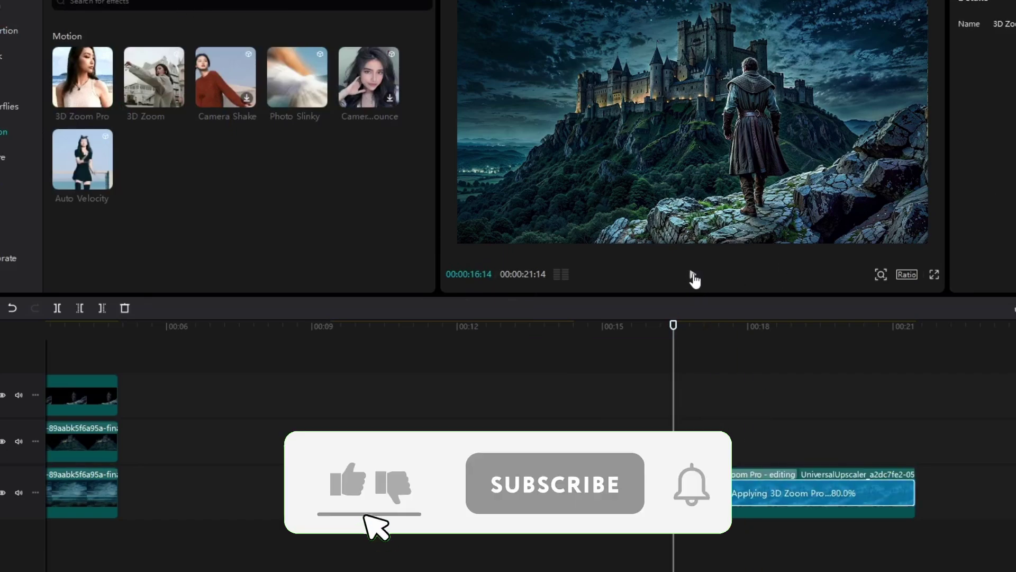
left_click(693, 276)
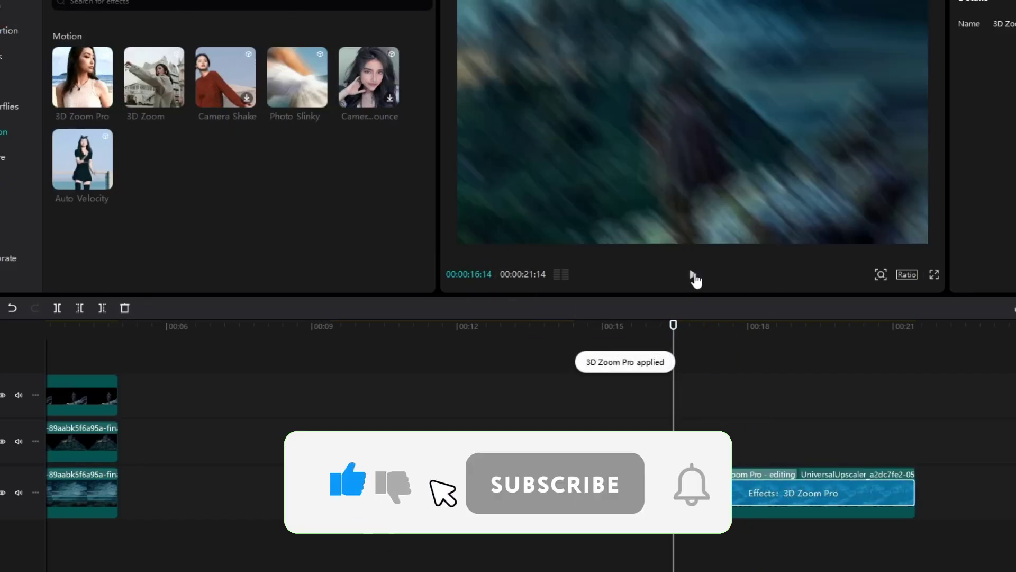